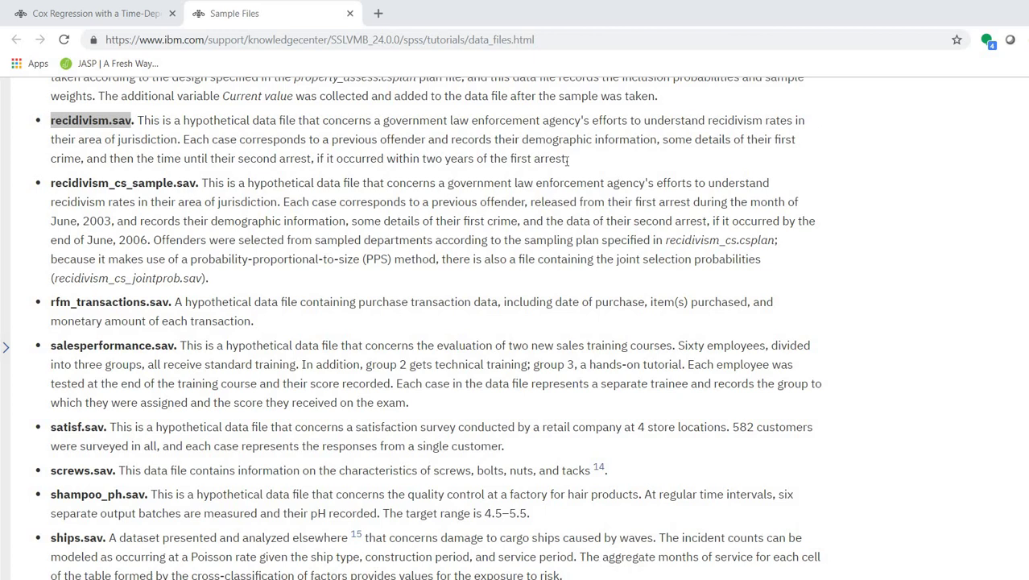
Step: Select the web address of the IBM Knowledge Center Sample Files page describing recidivism.sav
{"action": "left_click", "coordinate": [459, 49]}
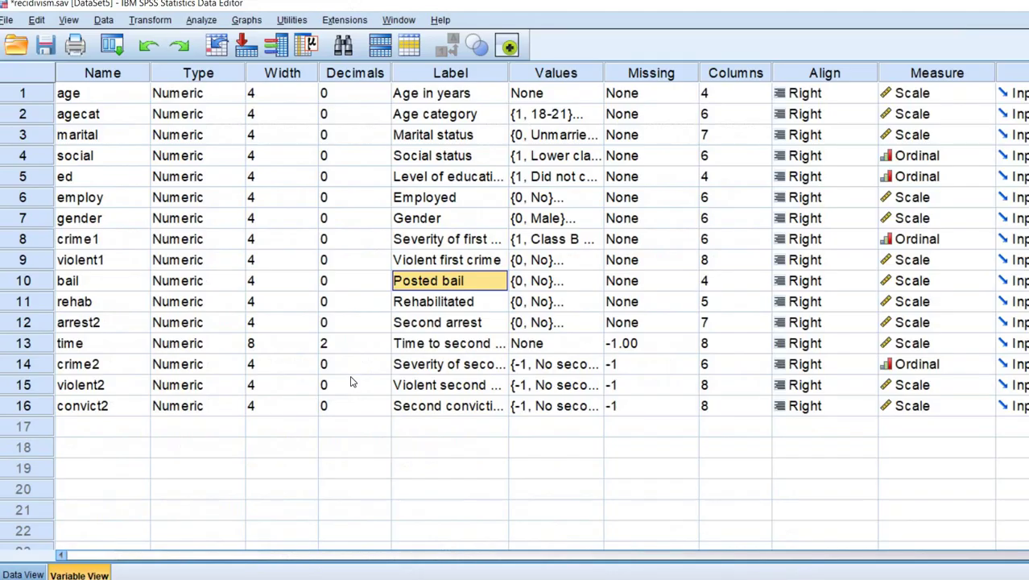
Step: Switch to recidivism.sav in the SPSS Variable View and select the time variable's row
{"action": "left_click", "coordinate": [338, 548]}
{"action": "left_click", "coordinate": [442, 344]}
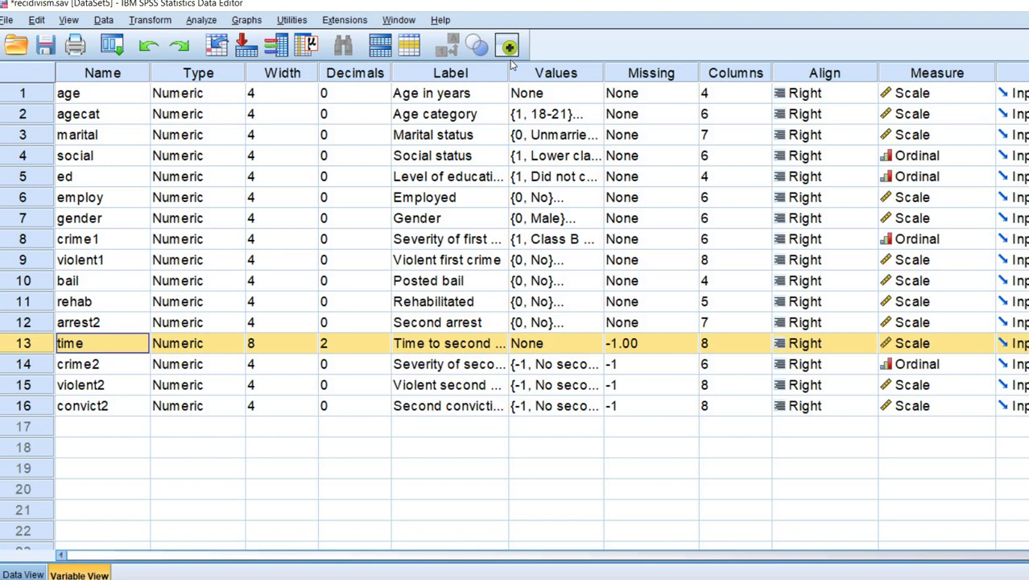
Step: Widen the Variable View columns and review the arrest2, gender and violent1 definitions
{"action": "left_click_drag", "start_coordinate": [522, 78], "coordinate": [568, 92]}
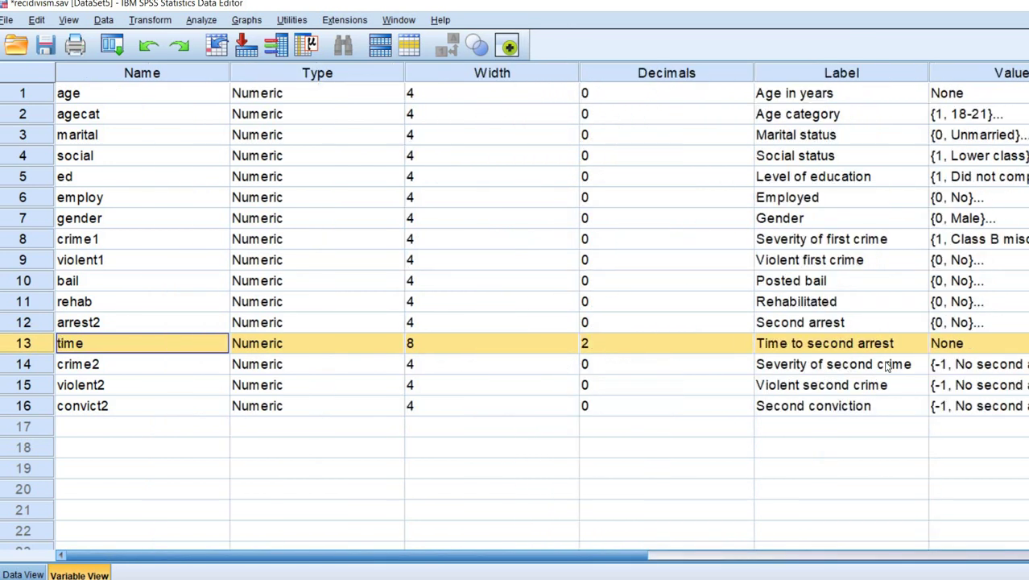
{"action": "key", "text": "Up"}
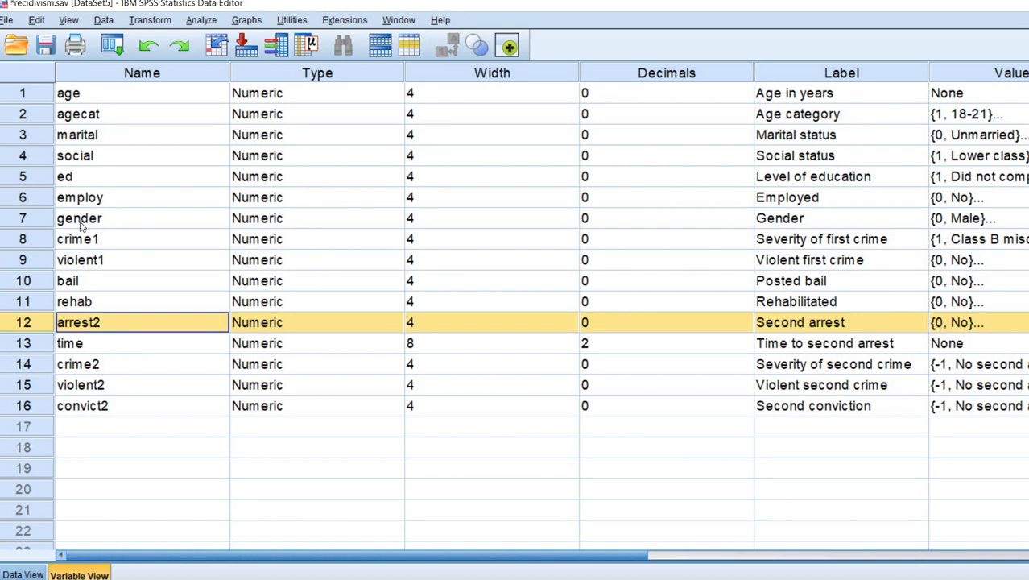
{"action": "left_click", "coordinate": [45, 219]}
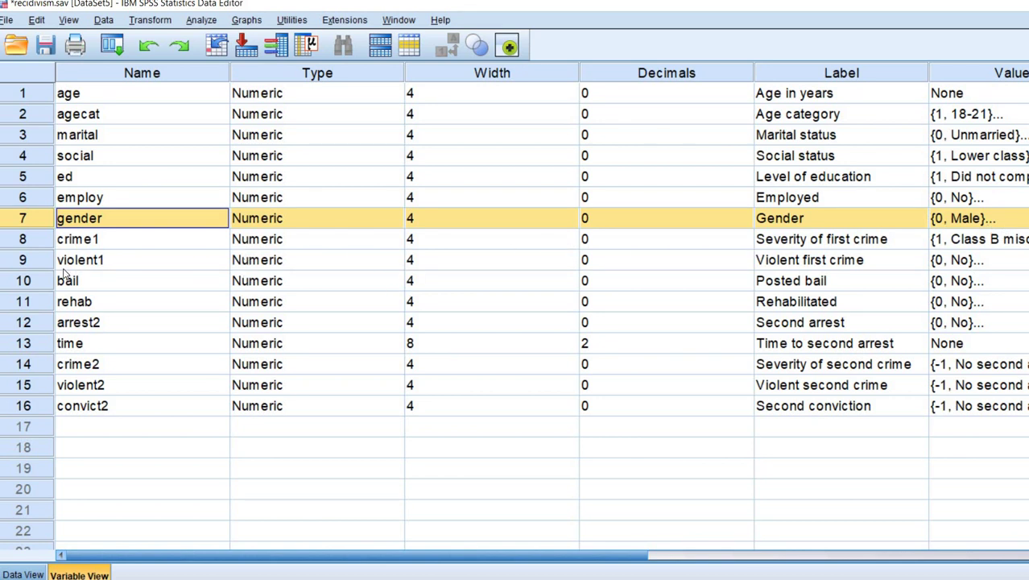
{"action": "left_click", "coordinate": [23, 264]}
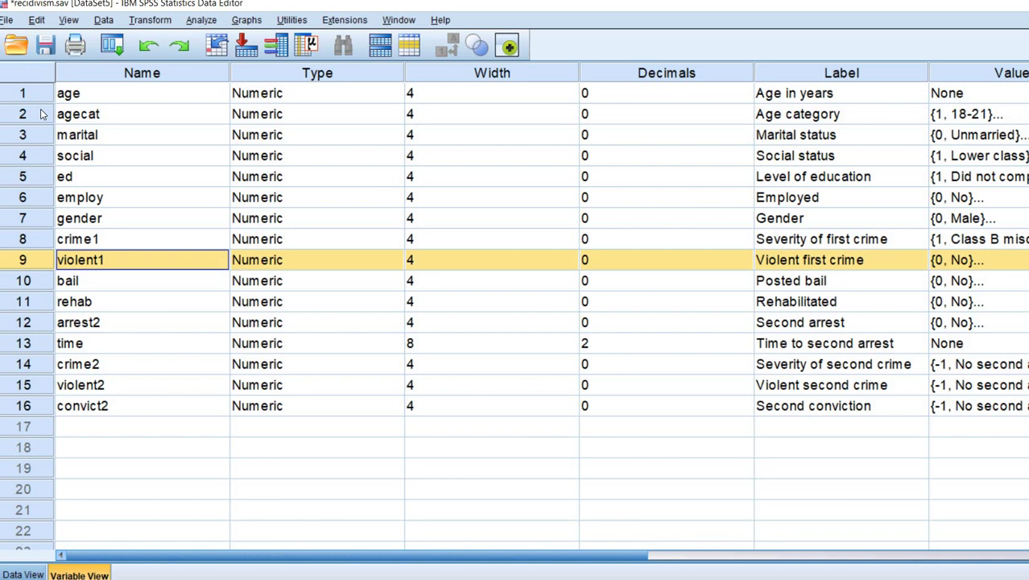
{"action": "key", "text": "ctrl+Home"}
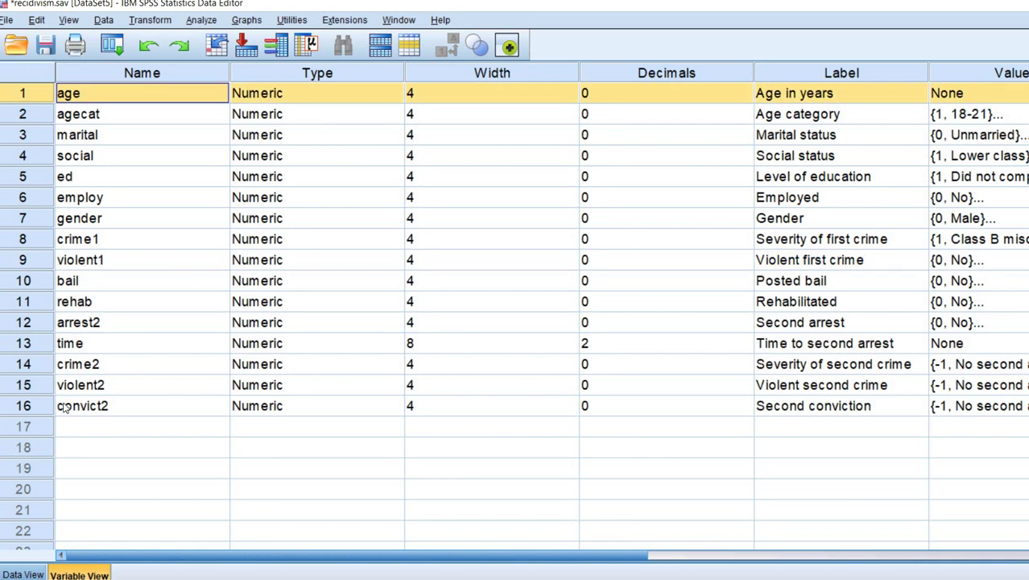
Step: Show the recidivism case data and start setting up a Cox Regression
{"action": "left_click", "coordinate": [20, 572]}
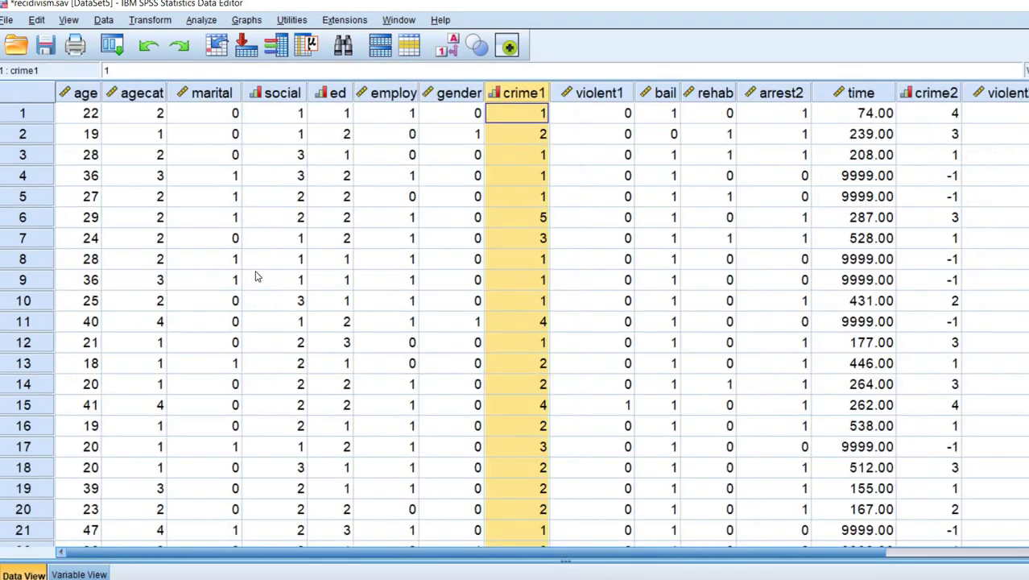
{"action": "left_click_drag", "start_coordinate": [256, 276], "coordinate": [266, 259]}
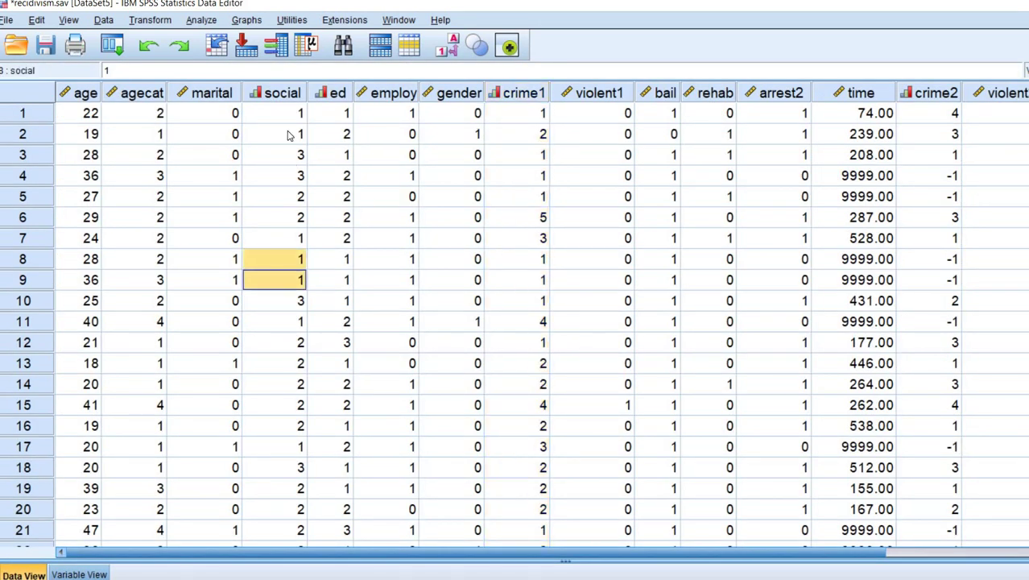
{"action": "left_click", "coordinate": [201, 21]}
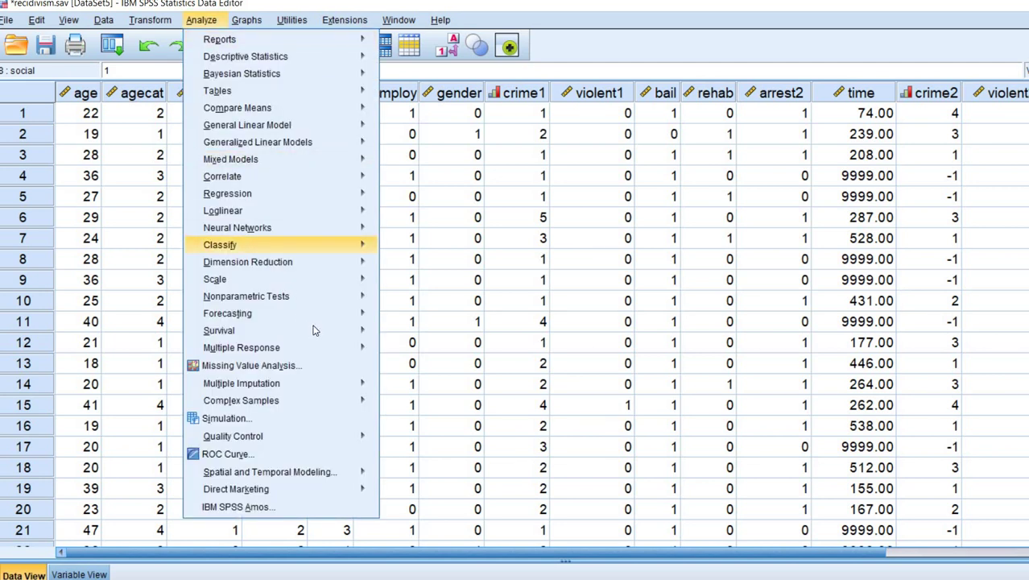
{"action": "mouse_move", "coordinate": [314, 330]}
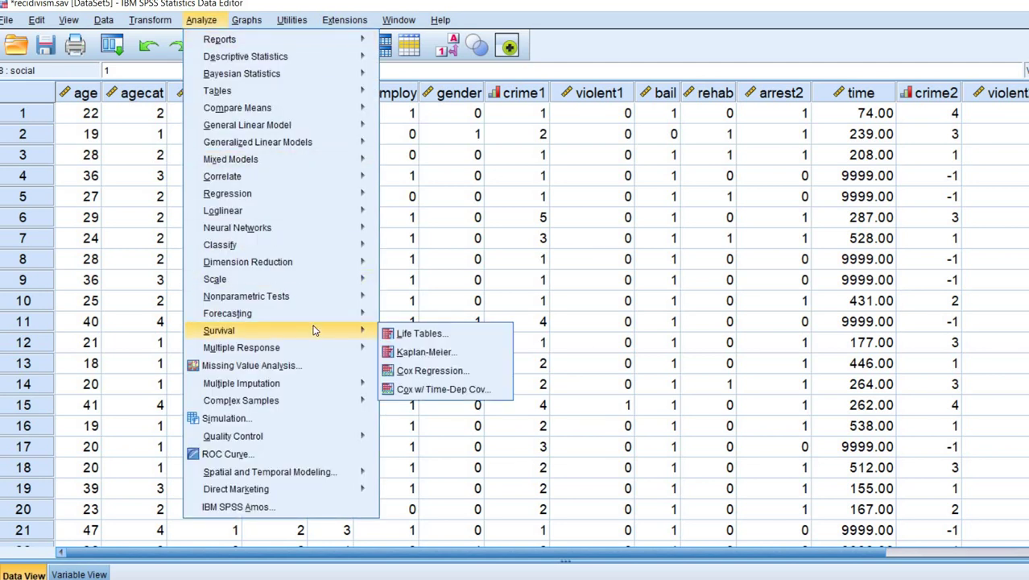
{"action": "left_click", "coordinate": [428, 372]}
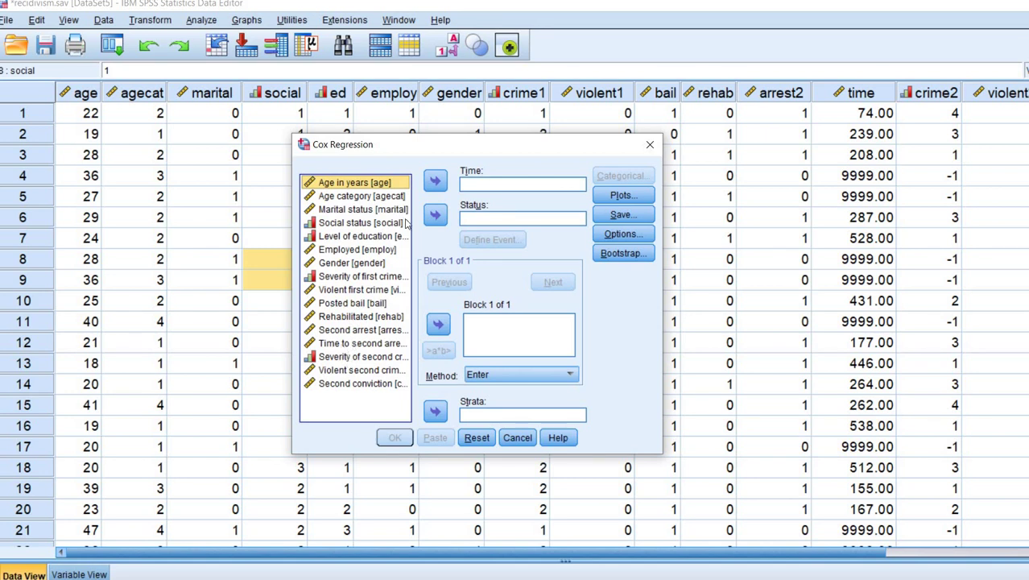
Step: Make Time to second arrest the time variable and arrest2 the status, with event value 1
{"action": "left_click", "coordinate": [361, 343]}
{"action": "left_click", "coordinate": [434, 182]}
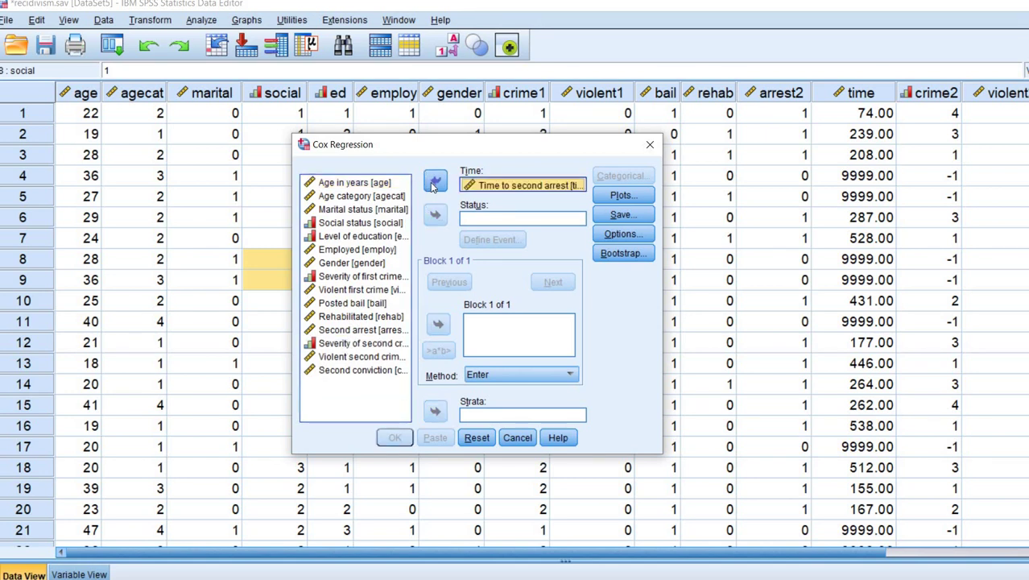
{"action": "left_click", "coordinate": [346, 331]}
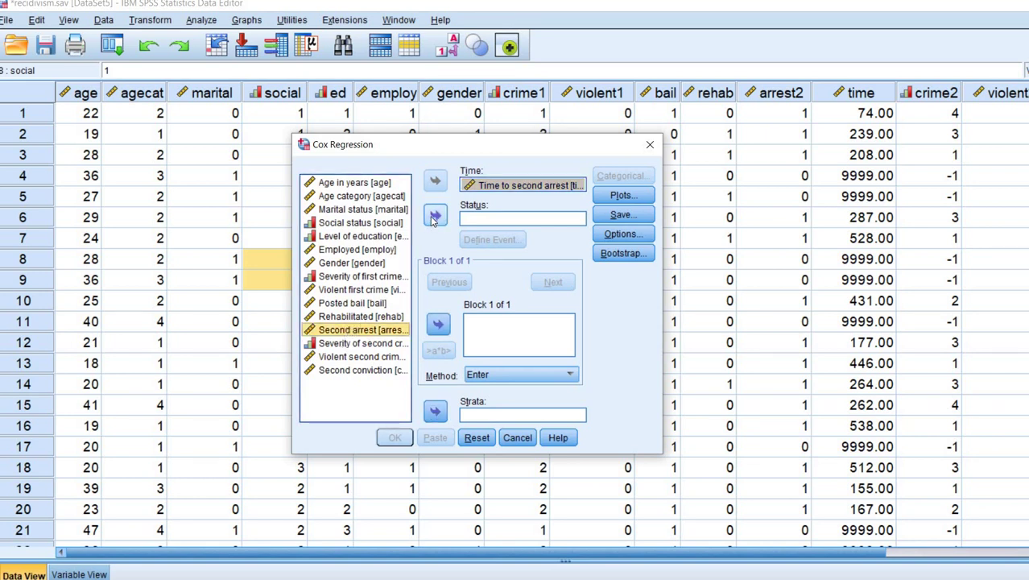
{"action": "left_click", "coordinate": [435, 216]}
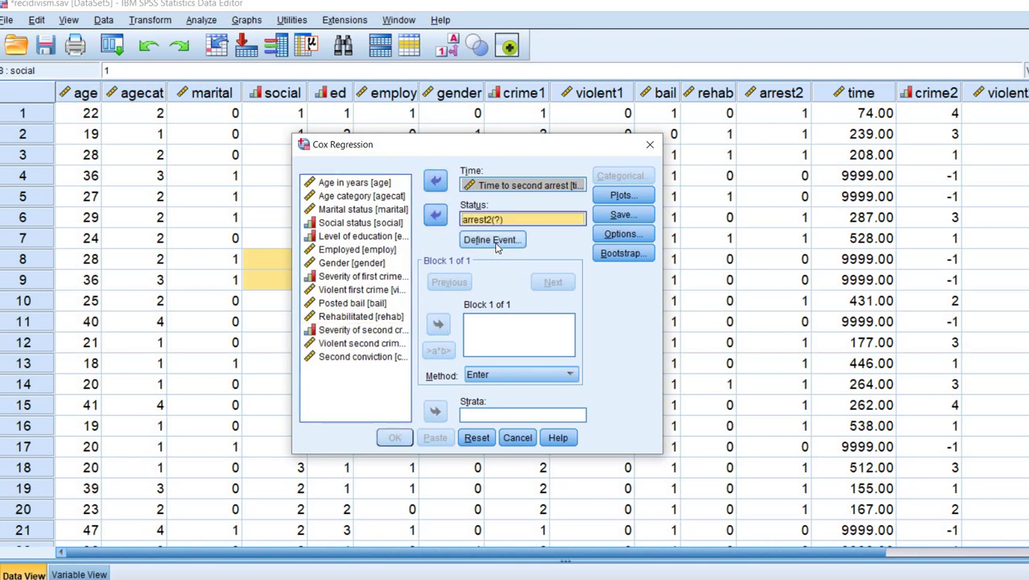
{"action": "key", "text": "alt+d"}
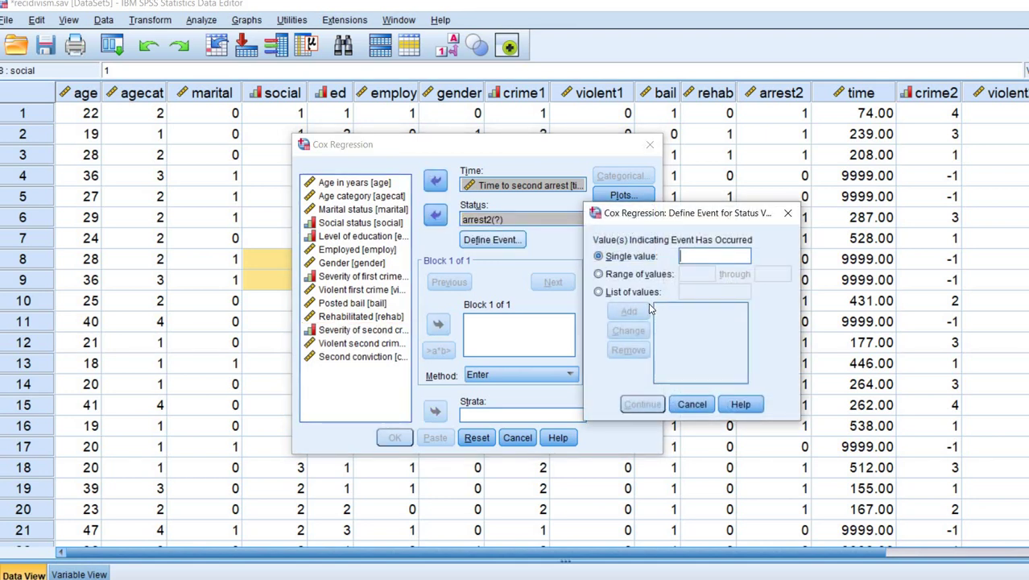
{"action": "type", "text": "1"}
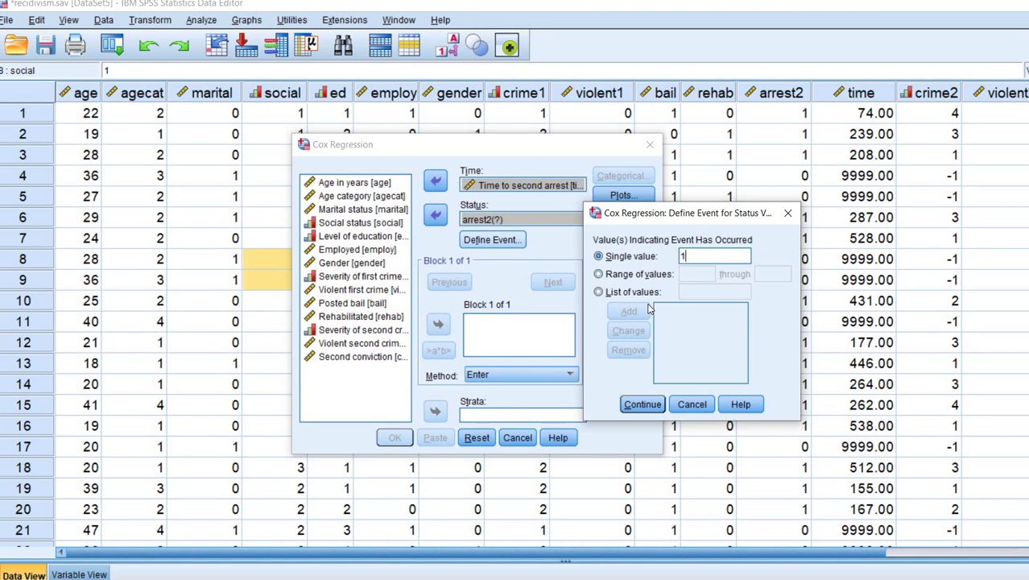
{"action": "left_click", "coordinate": [641, 405]}
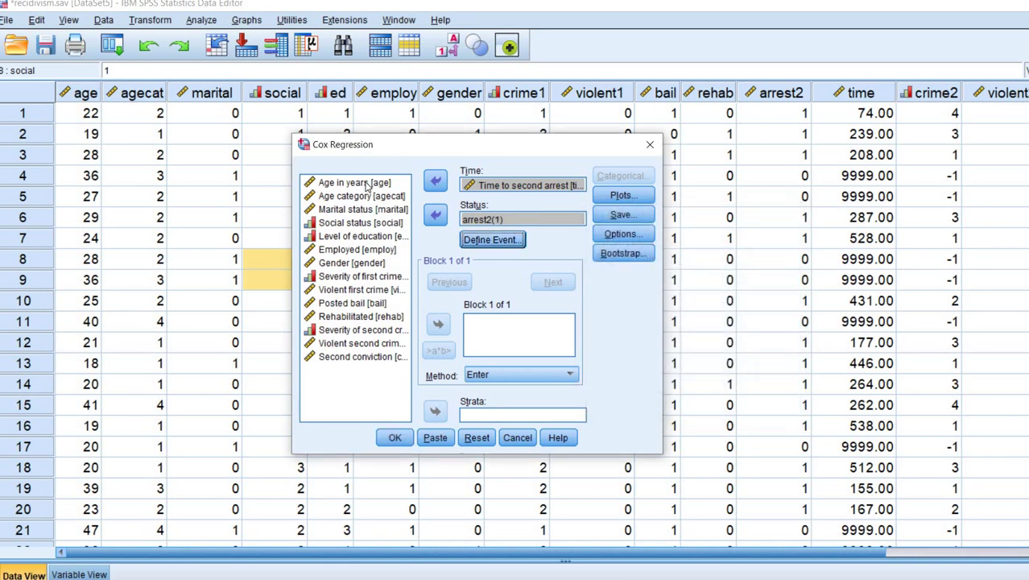
Step: Add age, gender and violent1 as covariates in Block 1
{"action": "left_click", "coordinate": [354, 182]}
{"action": "left_click", "coordinate": [439, 323]}
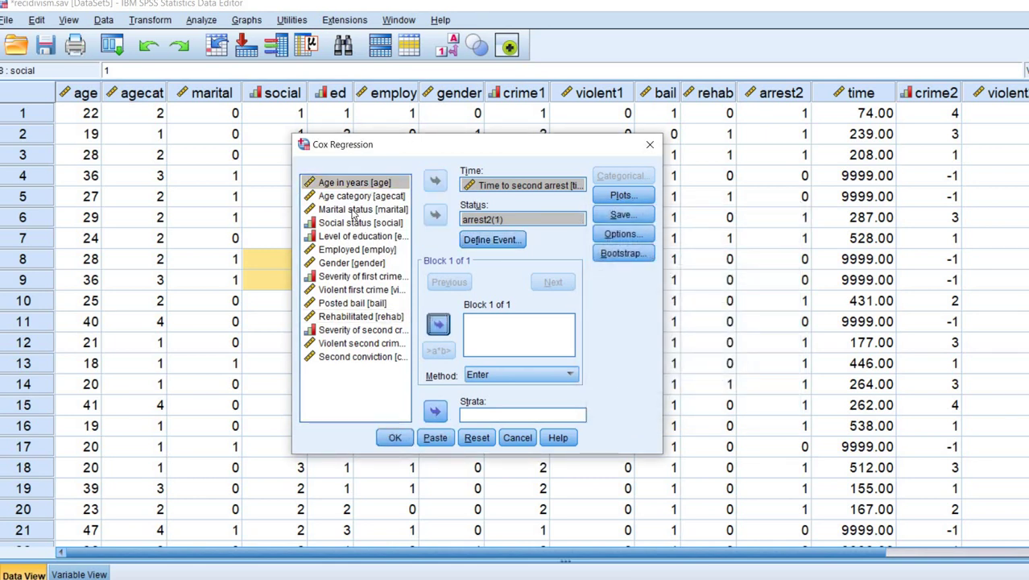
{"action": "left_click", "coordinate": [350, 262]}
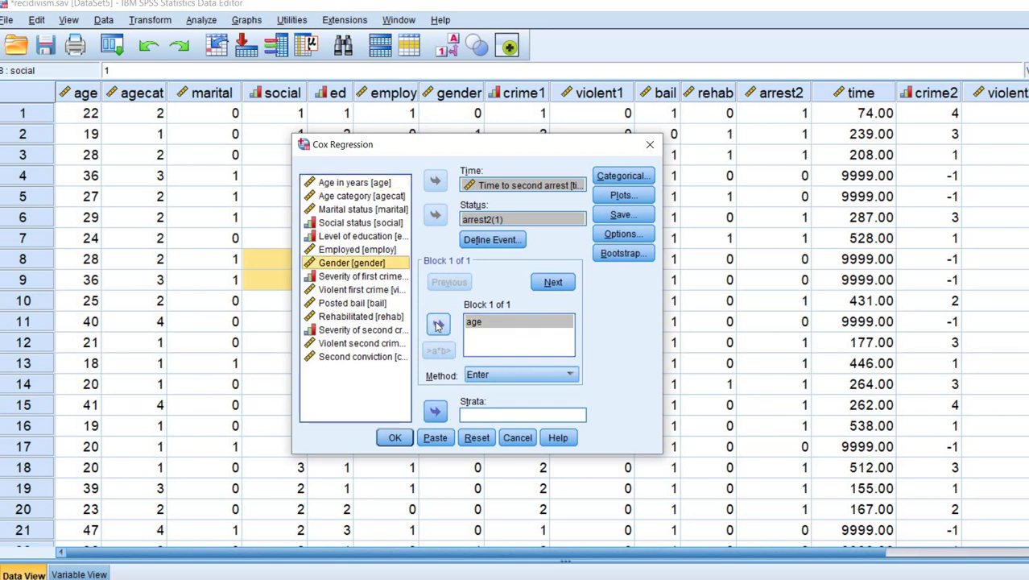
{"action": "left_click", "coordinate": [439, 324]}
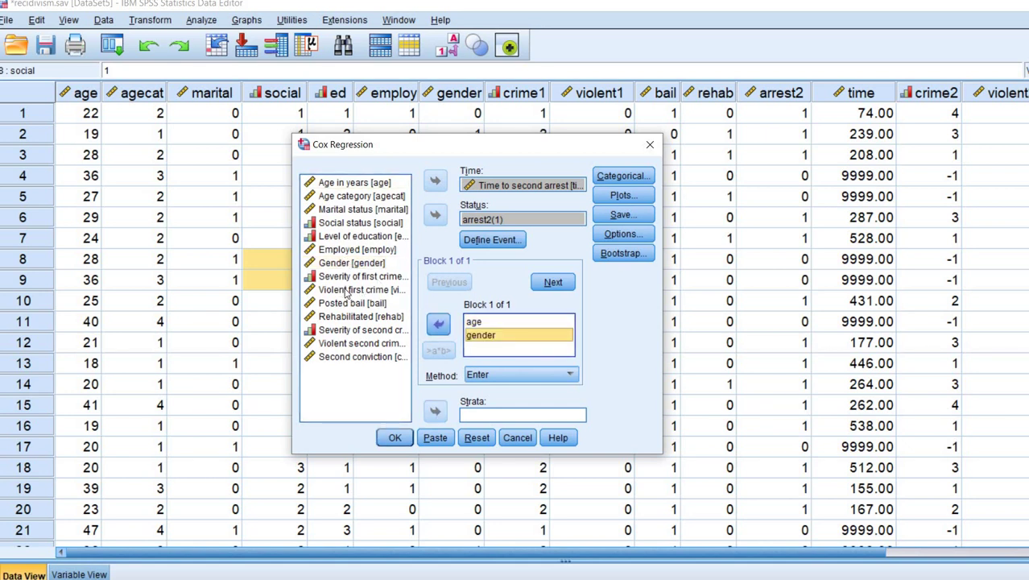
{"action": "left_click", "coordinate": [366, 291]}
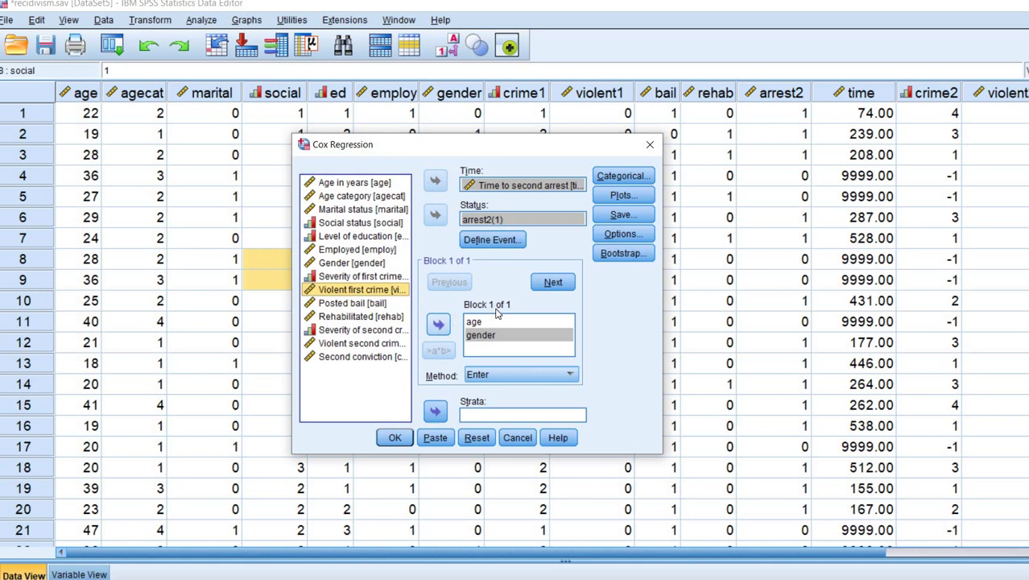
{"action": "left_click", "coordinate": [439, 324]}
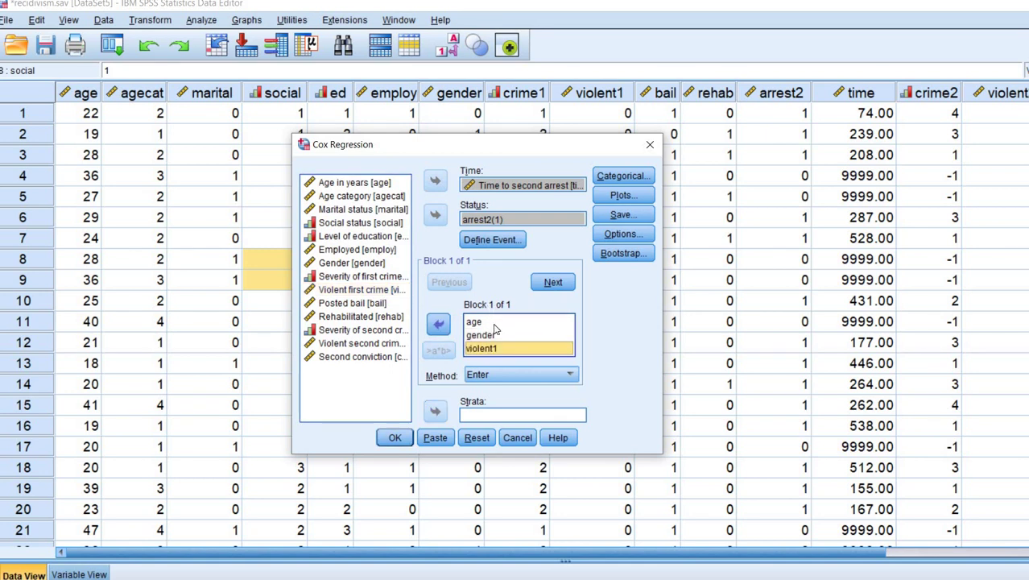
Step: Request 95% confidence intervals for Exp(B) and run the Cox regression
{"action": "left_click", "coordinate": [609, 236]}
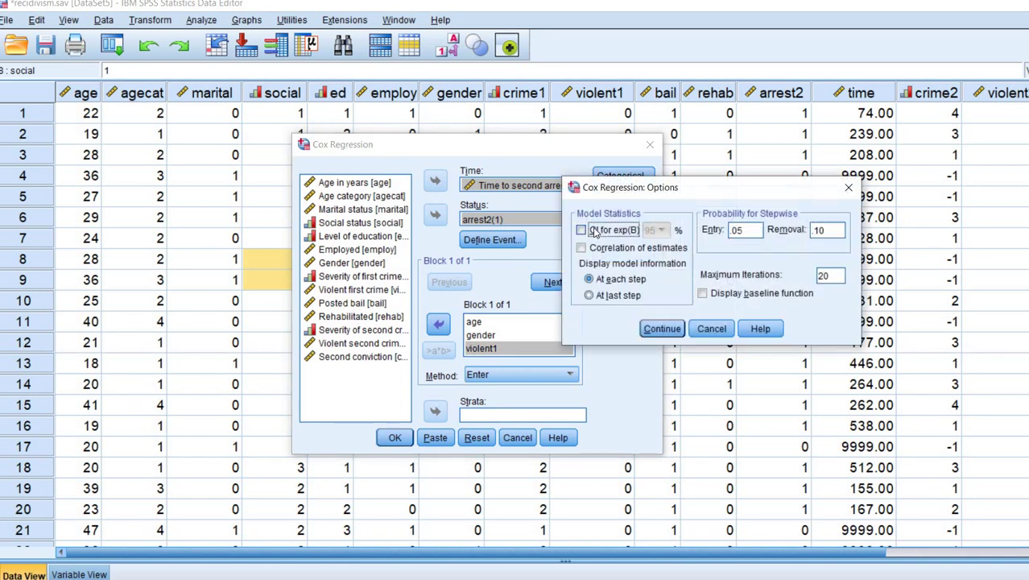
{"action": "left_click", "coordinate": [581, 231]}
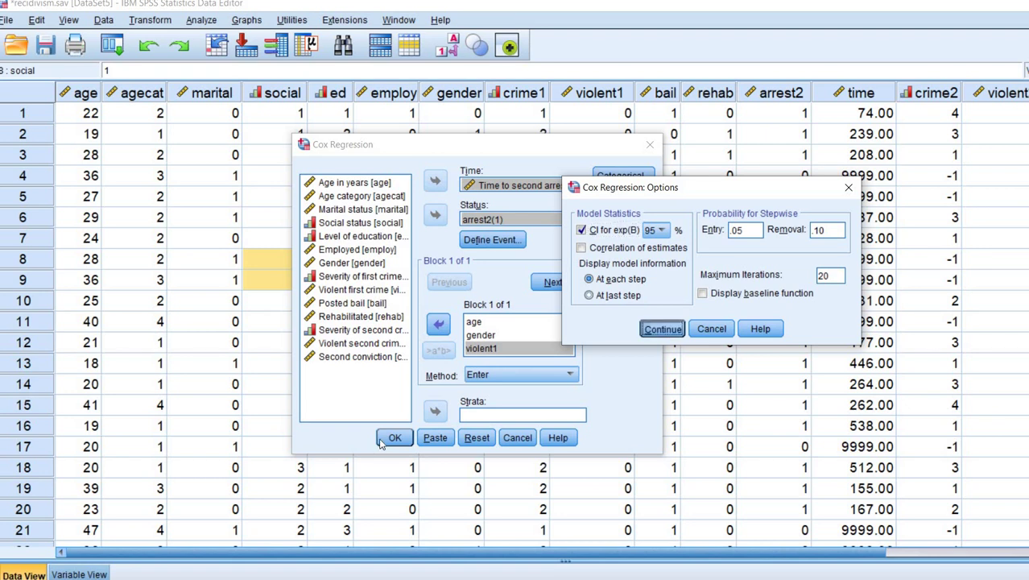
{"action": "left_click", "coordinate": [662, 328]}
{"action": "left_click", "coordinate": [395, 437]}
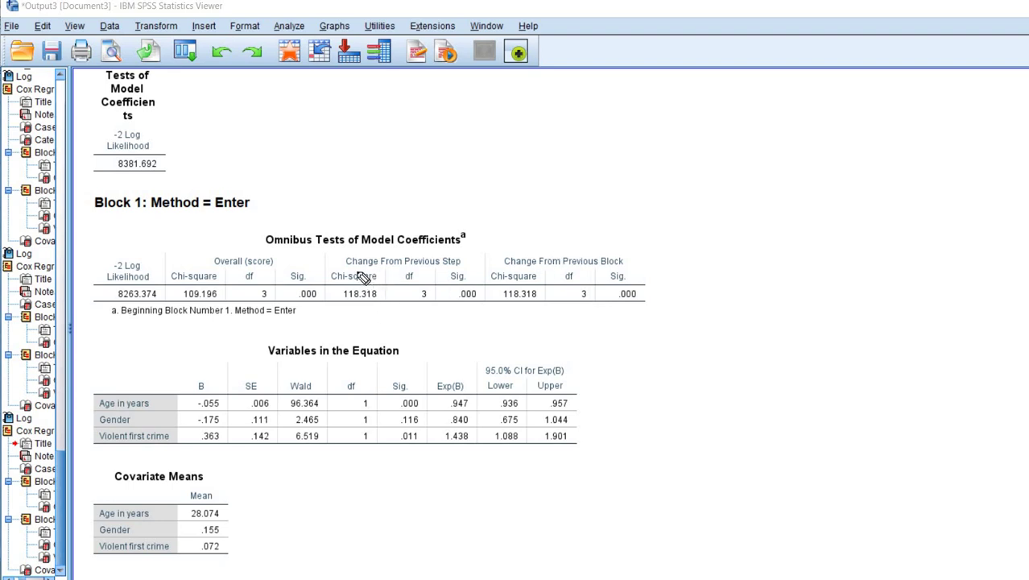
Step: Underline Change From Previous Step, circle its Sig. .000, and underline the Variables in the Equation title
{"action": "left_click_drag", "start_coordinate": [358, 275], "coordinate": [450, 277]}
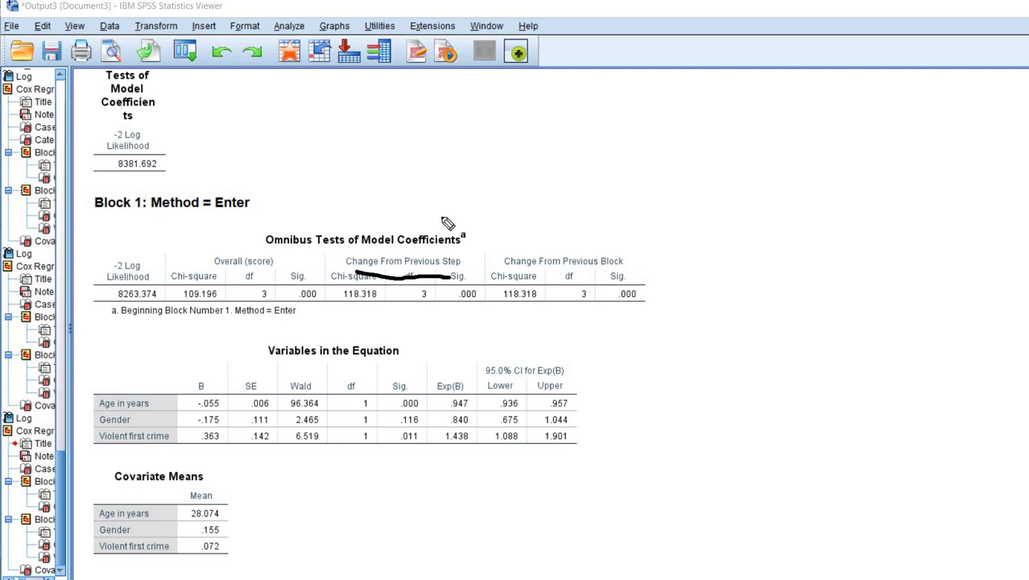
{"action": "left_click_drag", "start_coordinate": [448, 315], "coordinate": [461, 320]}
{"action": "mouse_move", "coordinate": [455, 268]}
{"action": "left_mouse_down"}
{"action": "mouse_move", "coordinate": [484, 282]}
{"action": "mouse_move", "coordinate": [451, 314]}
{"action": "mouse_move", "coordinate": [444, 282]}
{"action": "left_mouse_up"}
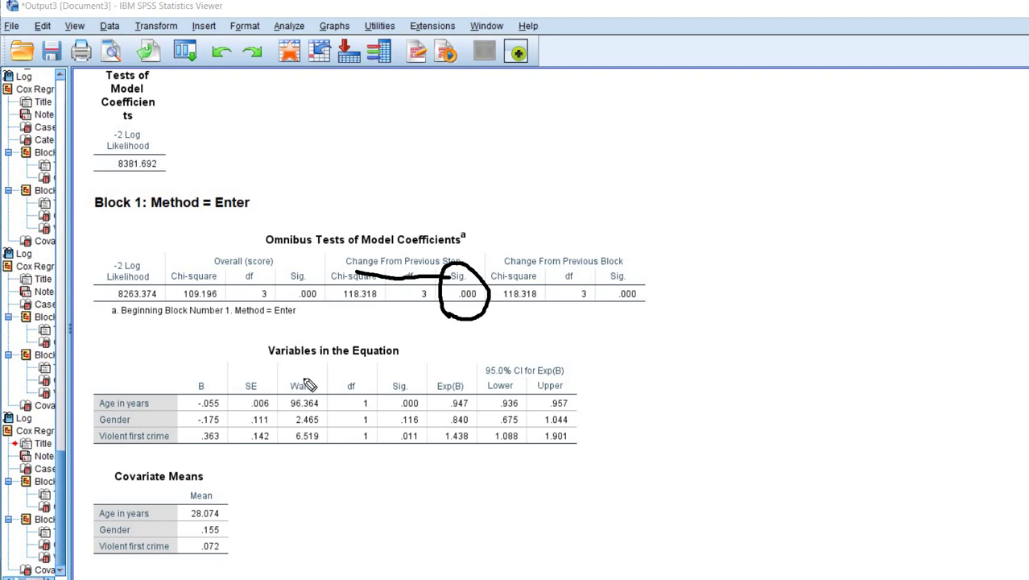
{"action": "left_click_drag", "start_coordinate": [288, 364], "coordinate": [379, 371]}
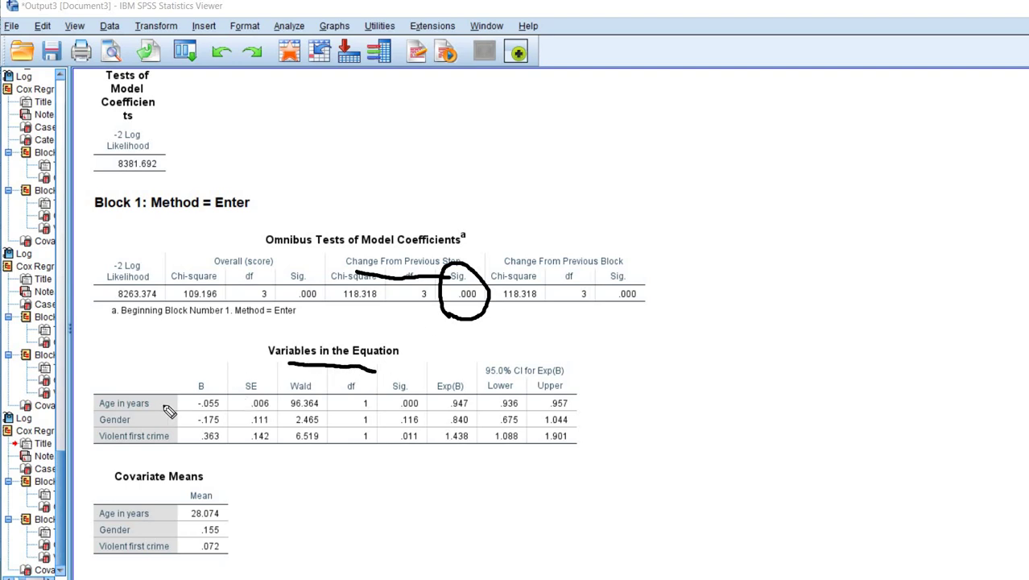
Step: Bullet the Age, Gender and Violent rows and underline -.055, .000, -.175 and .116
{"action": "left_click", "coordinate": [82, 401]}
{"action": "left_click", "coordinate": [87, 421]}
{"action": "left_click", "coordinate": [81, 441]}
{"action": "left_click_drag", "start_coordinate": [221, 412], "coordinate": [193, 413]}
{"action": "left_click_drag", "start_coordinate": [398, 414], "coordinate": [424, 414]}
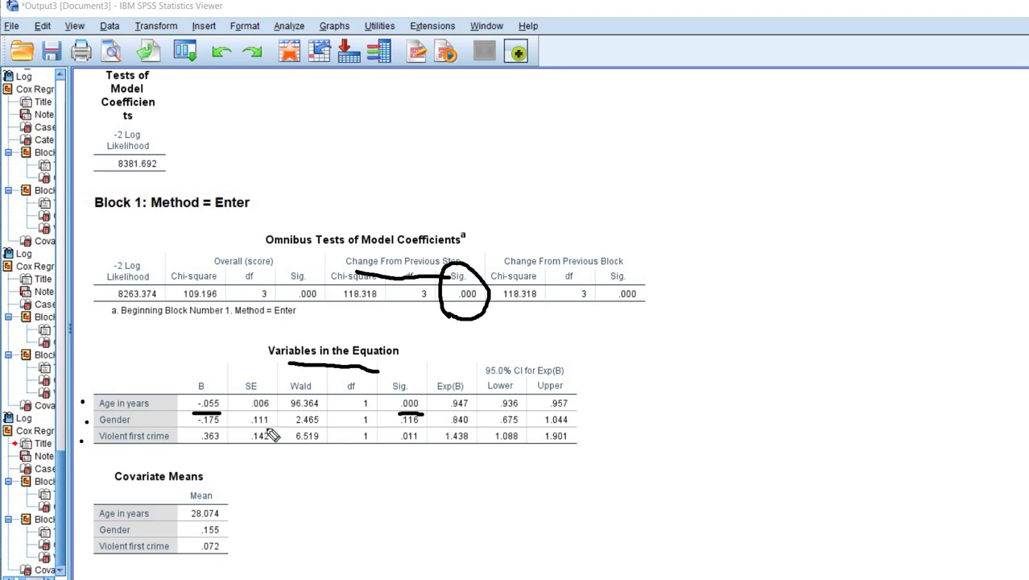
{"action": "left_click_drag", "start_coordinate": [199, 430], "coordinate": [219, 430]}
{"action": "left_click_drag", "start_coordinate": [424, 426], "coordinate": [398, 427]}
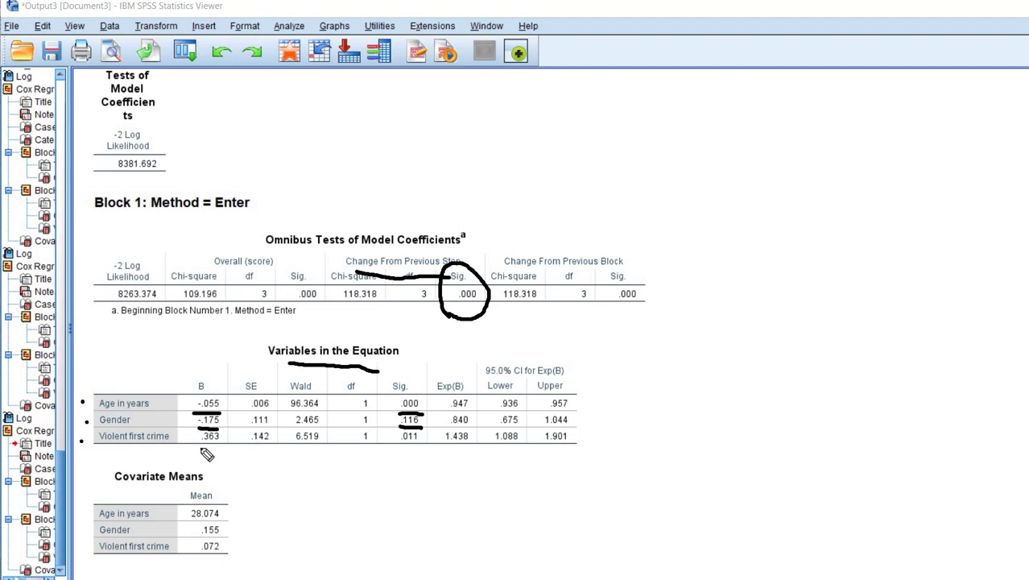
Step: Underline violent1's B .363 and Sig. .011, then erase all ink annotations
{"action": "left_click_drag", "start_coordinate": [228, 447], "coordinate": [199, 446]}
{"action": "left_click_drag", "start_coordinate": [400, 445], "coordinate": [426, 449]}
{"action": "key", "text": "Escape"}
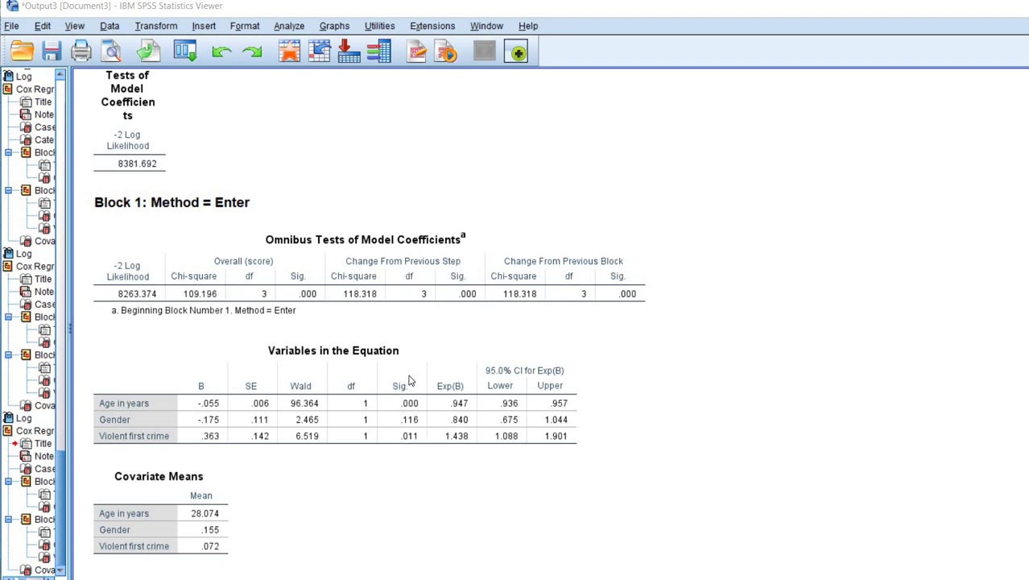